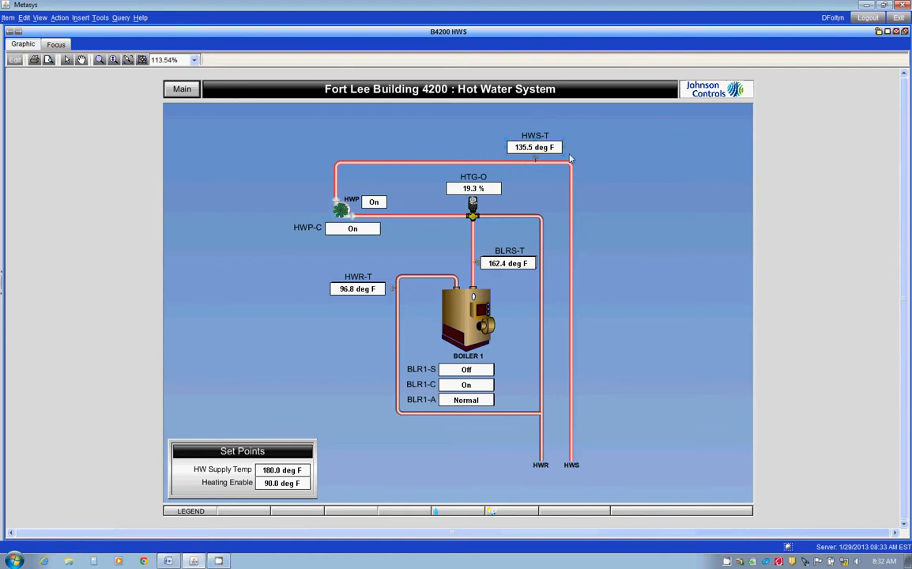
Open the HWS-T hot water supply temperature point from the graphic, check its existing trend, and return to its focus view.
double_click(542, 149)
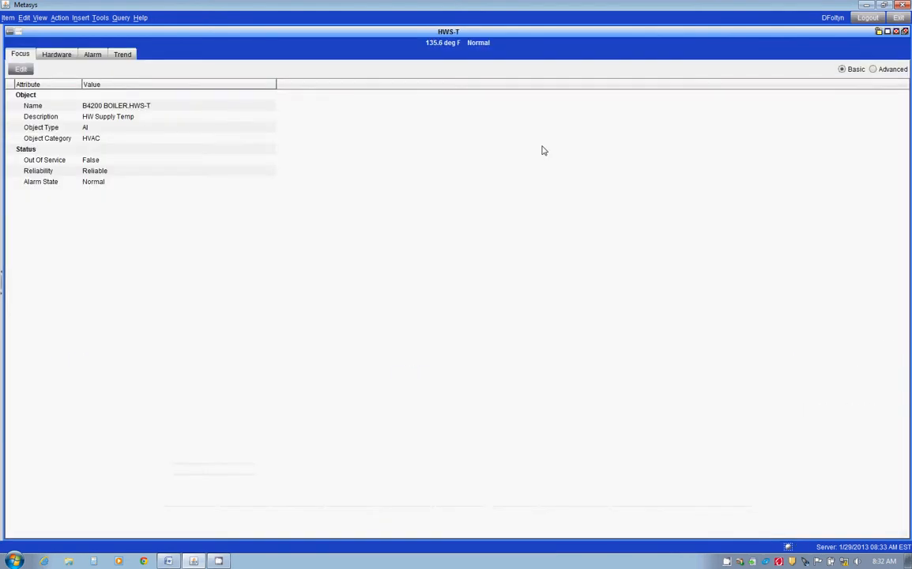
click(121, 54)
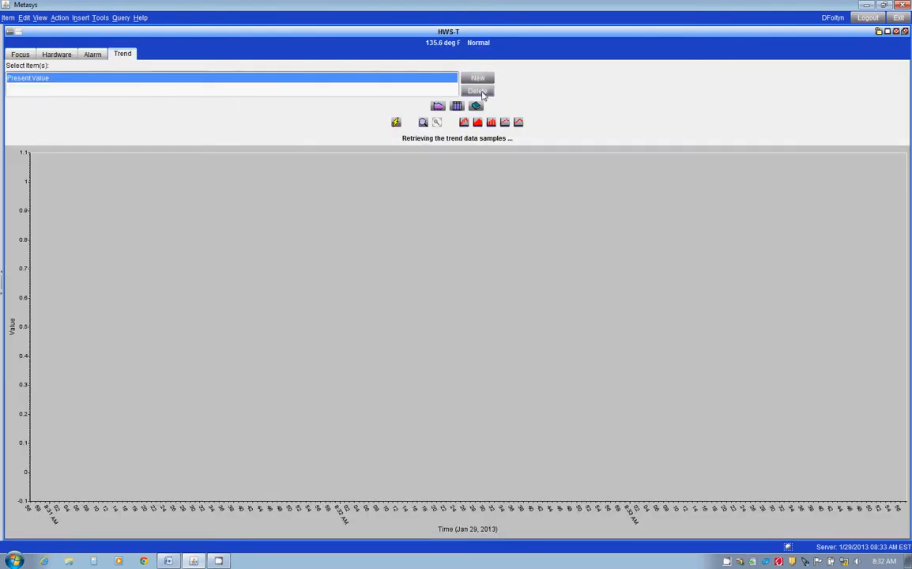
click(19, 54)
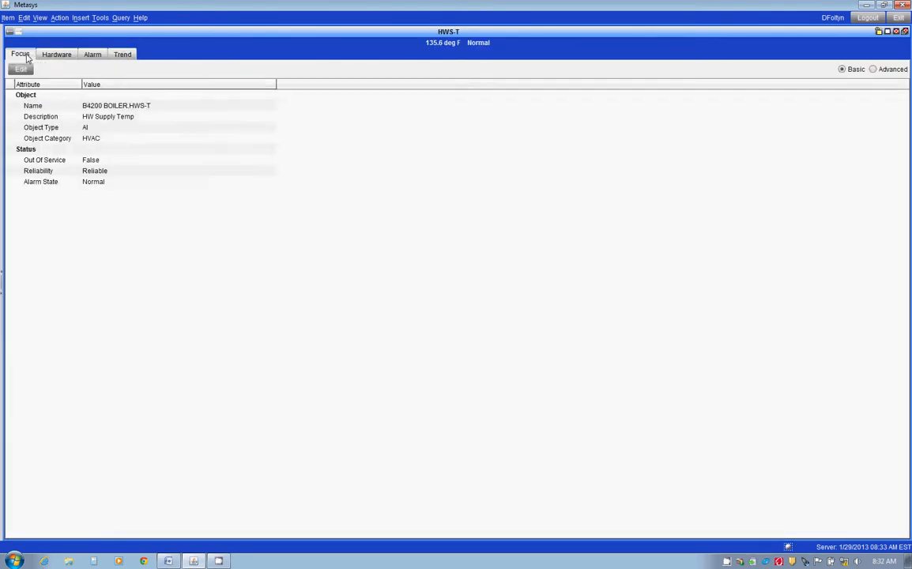
Start a new trend extension on HWS-T for the Present Value attribute and name it B4200 HWS-T.
right_click(411, 40)
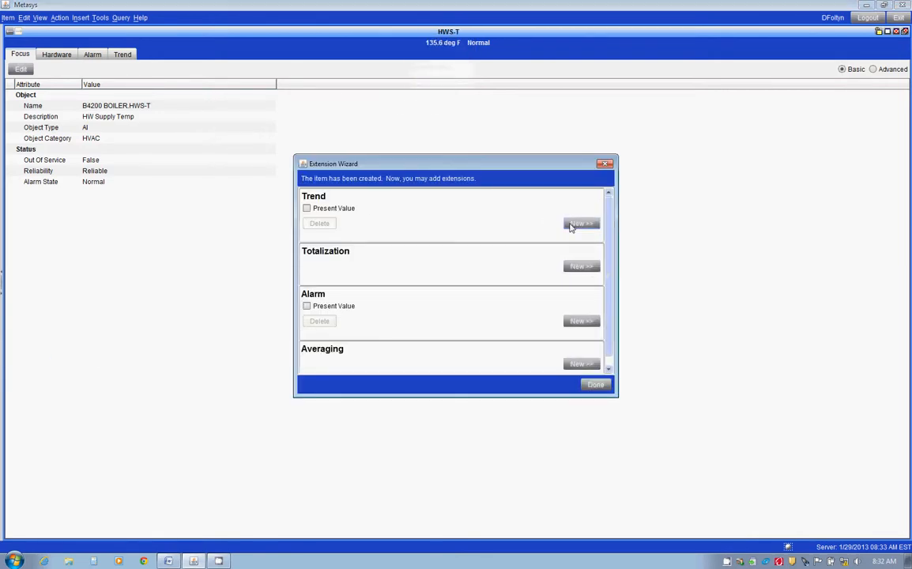
click(580, 224)
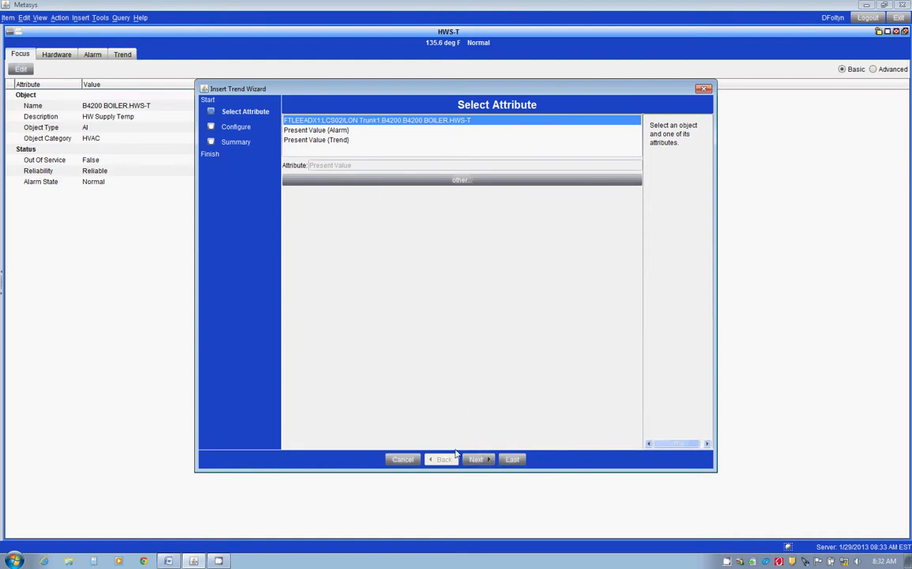
click(485, 465)
drag(421, 161, 380, 172)
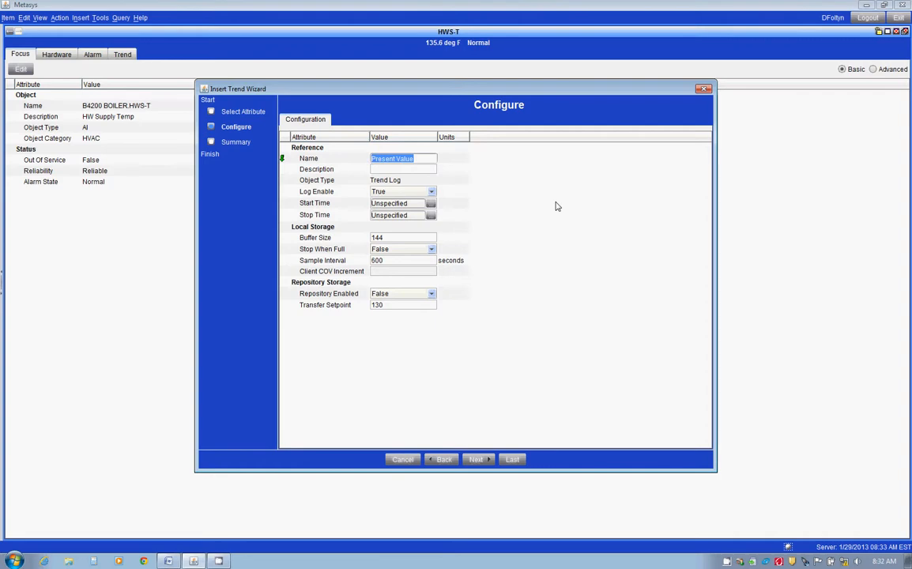
text(B4200 HWS-T)
Try a sample interval of 1800 seconds with Repository Enabled set to True, and set Repository Enabled back to False.
double_click(388, 260)
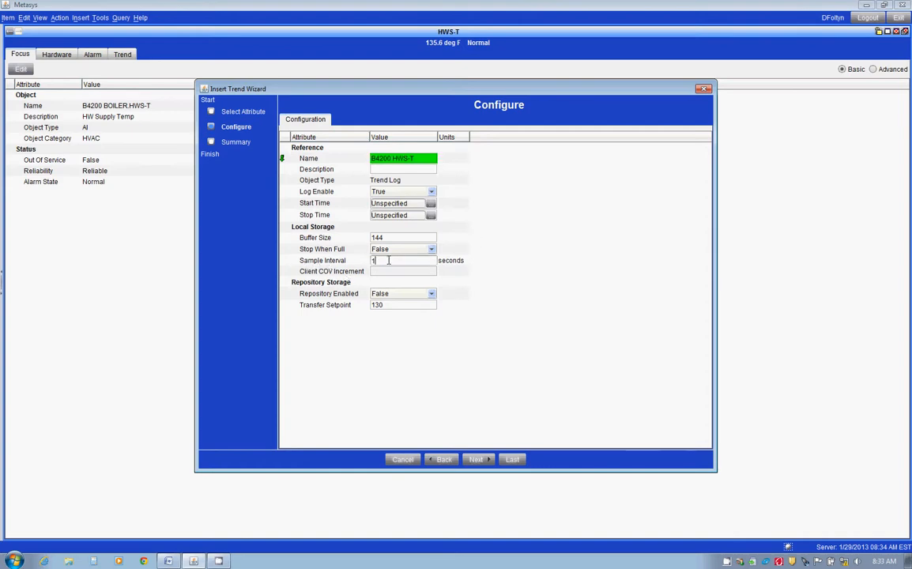
text(1800)
click(418, 295)
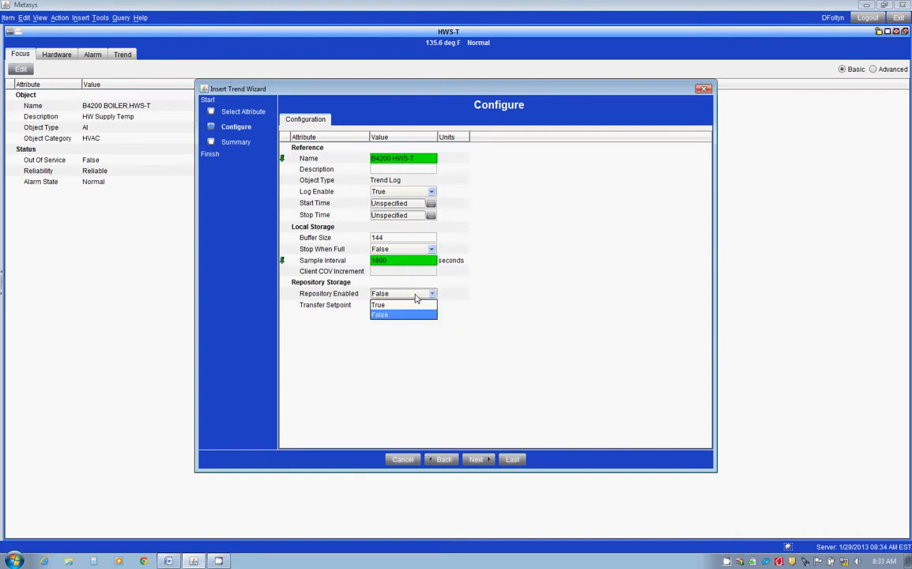
click(391, 306)
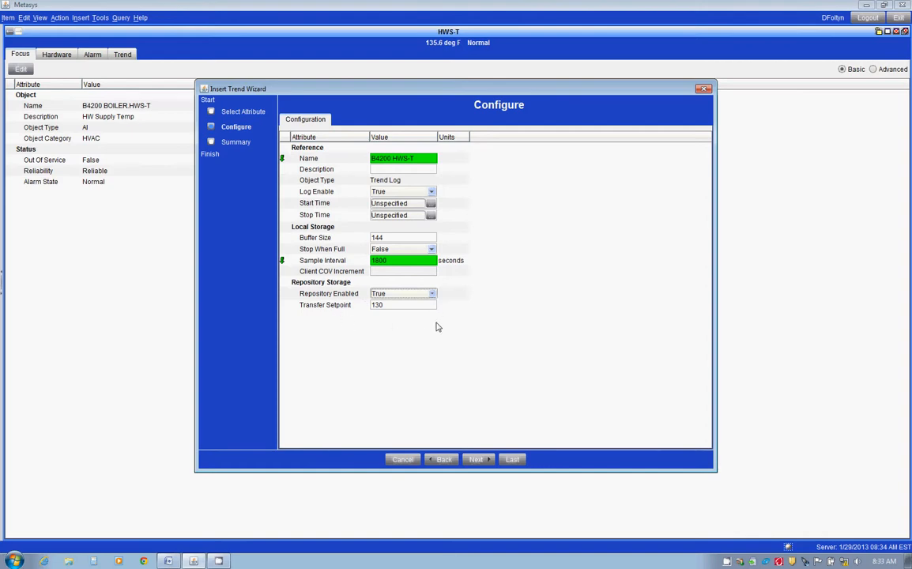
click(395, 293)
click(374, 316)
Set the trend's sample interval to 0 seconds and its Client COV Increment to 1.
click(397, 261)
double_click(397, 260)
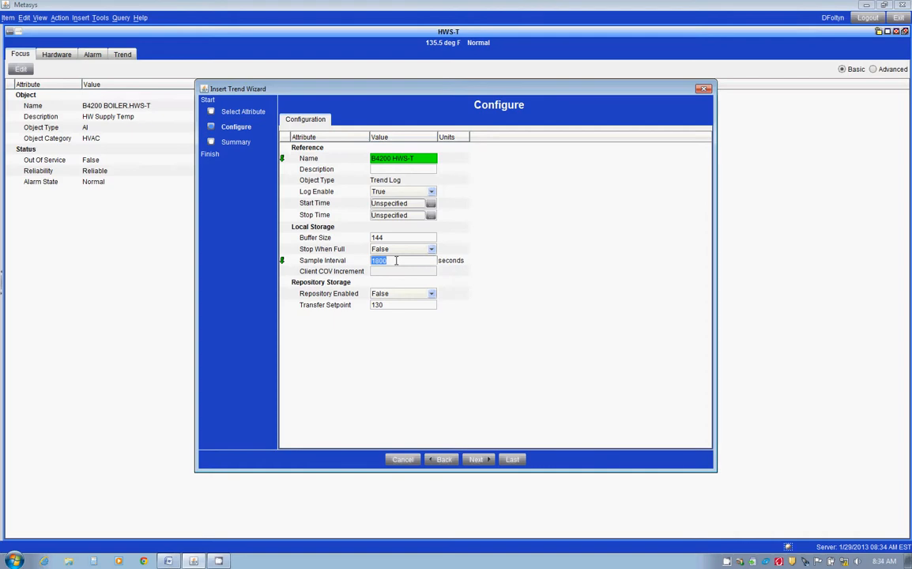
text(0)
click(385, 272)
text(1)
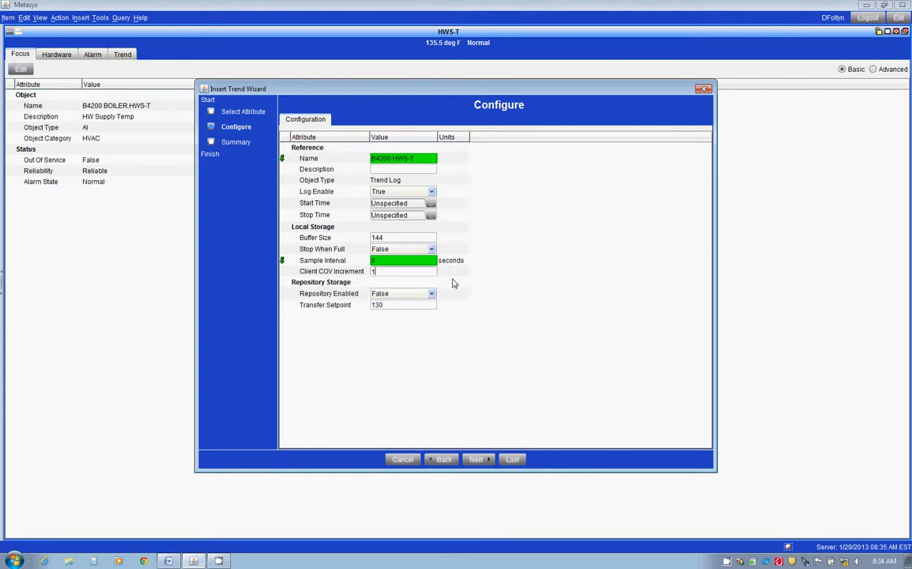
Finish creating the B4200 HWS-T trend and close the Extension Wizard.
click(488, 460)
click(528, 460)
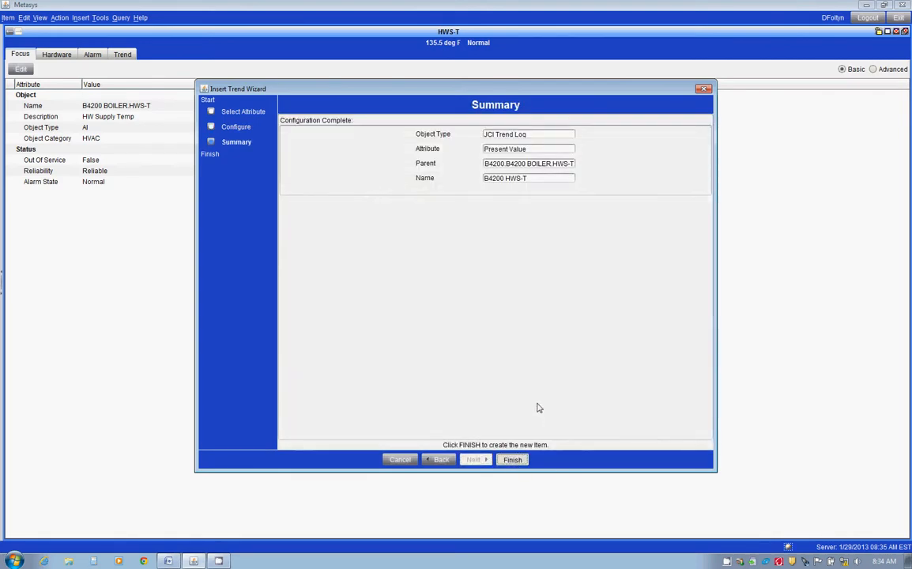
click(606, 387)
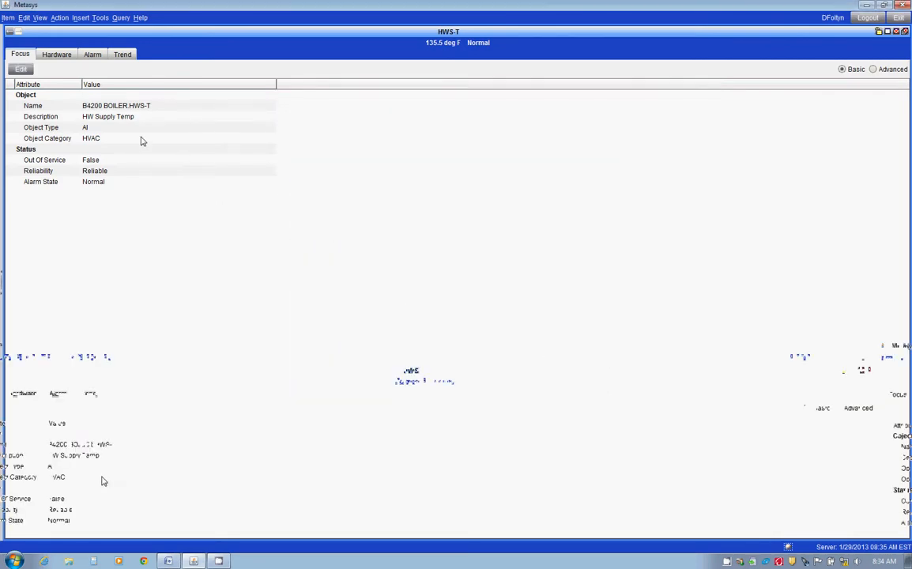
Refresh the HWS-T trend view and display the B4200 HWS-T trend's plotted sample.
click(122, 53)
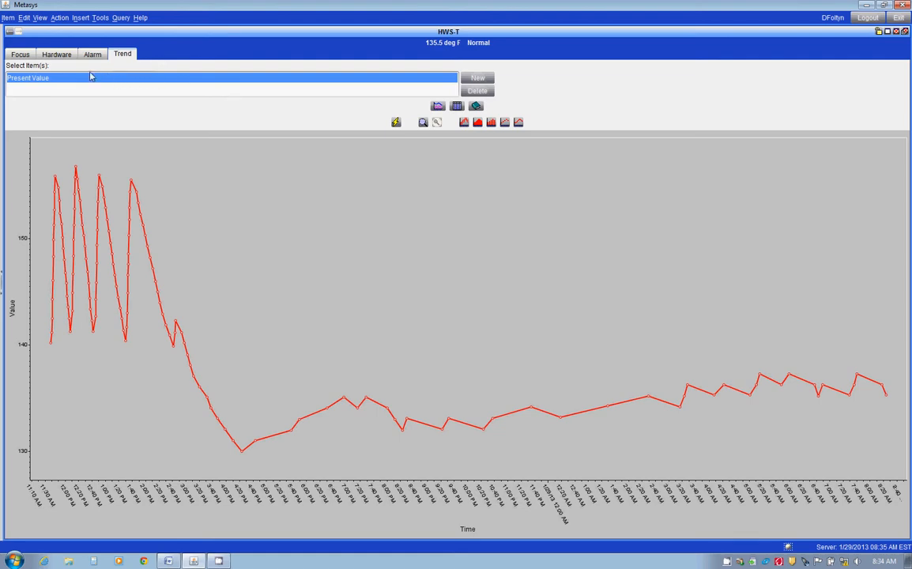
right_click(308, 39)
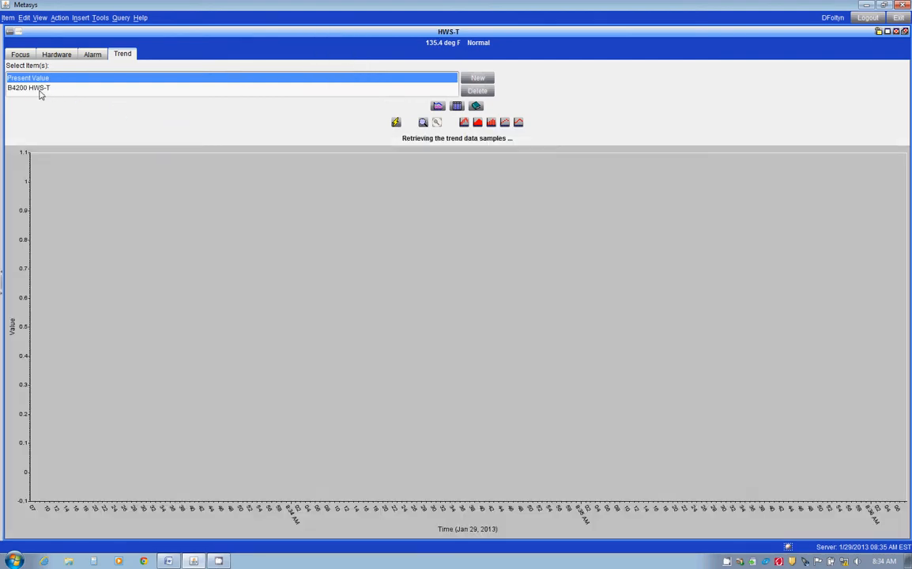
click(38, 87)
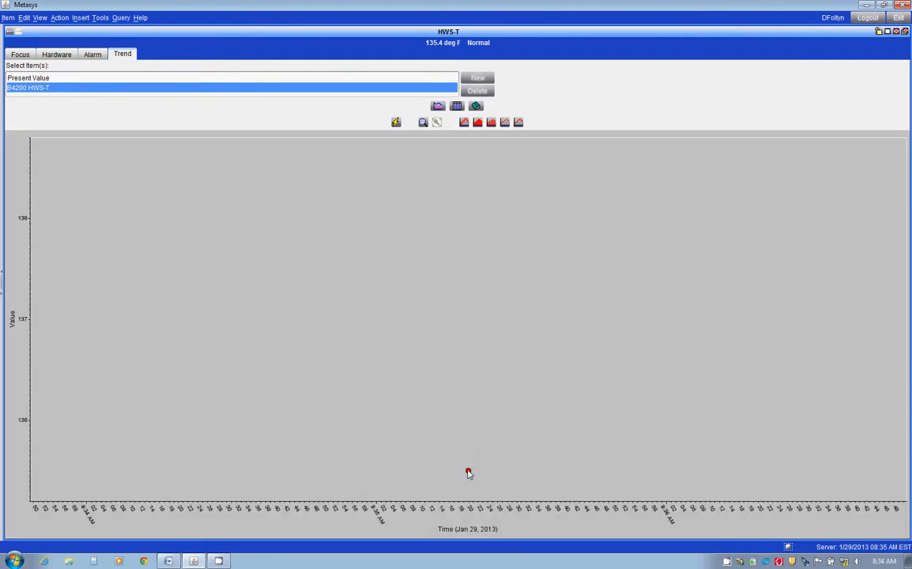
mouse_move(468, 473)
Show the advanced definition of the Present Value trend on HWS-T.
click(34, 76)
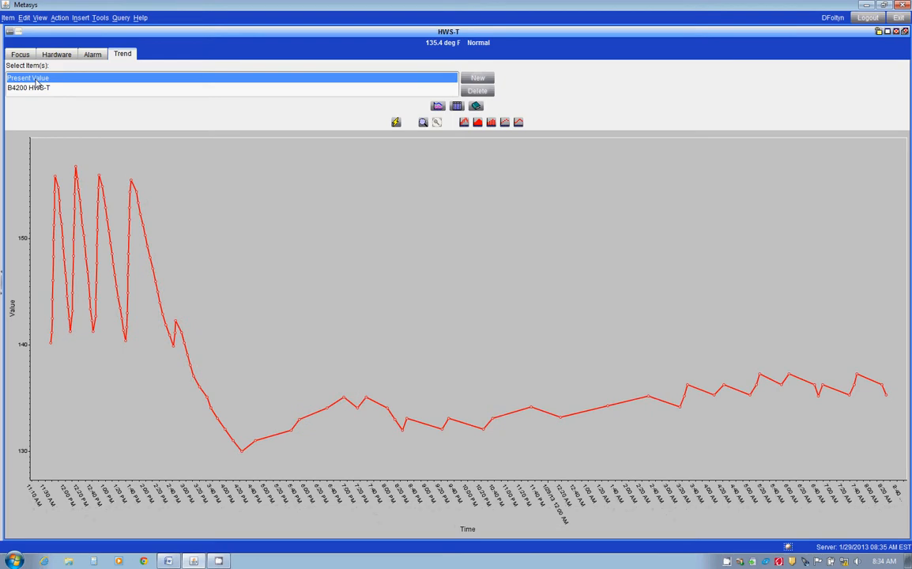
click(476, 106)
click(872, 124)
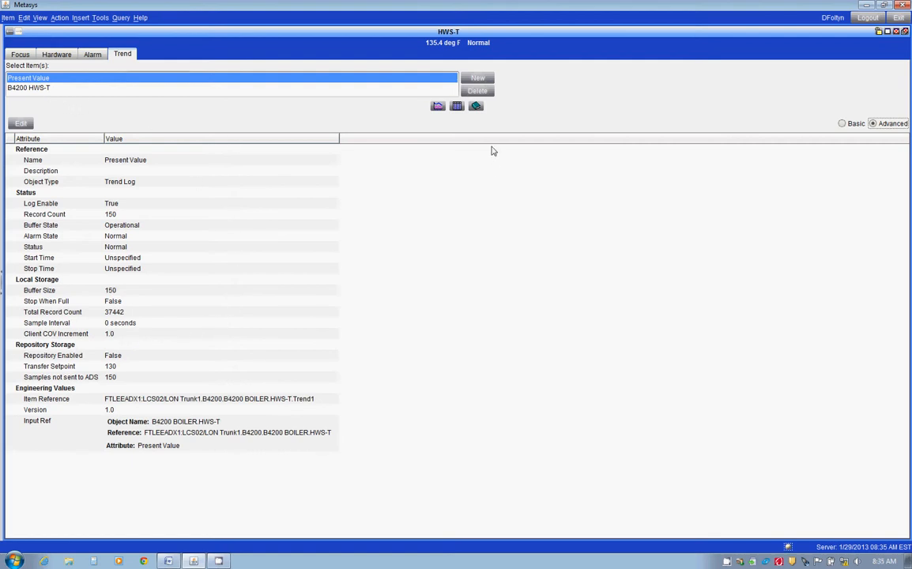
View the Present Value trend as a chart and as a table, and select all of its table rows.
click(438, 108)
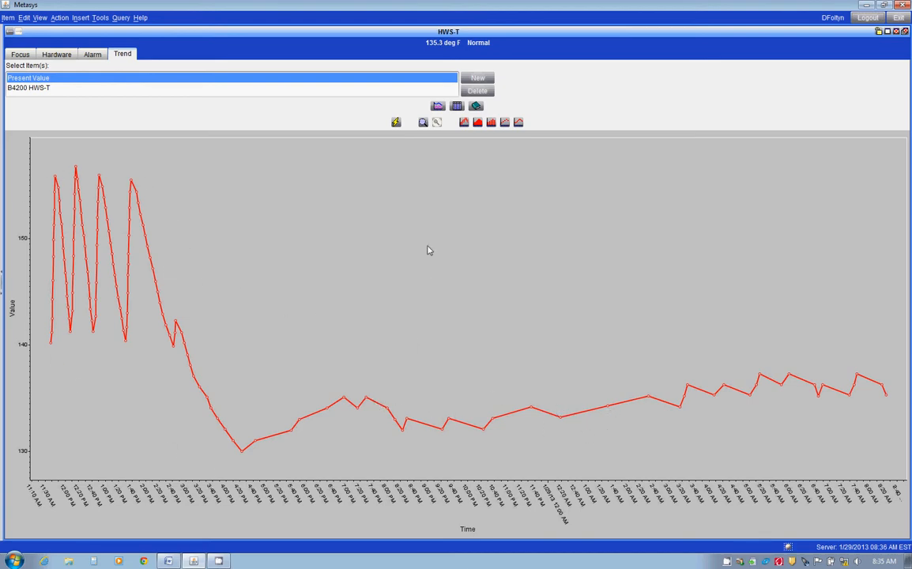
click(457, 107)
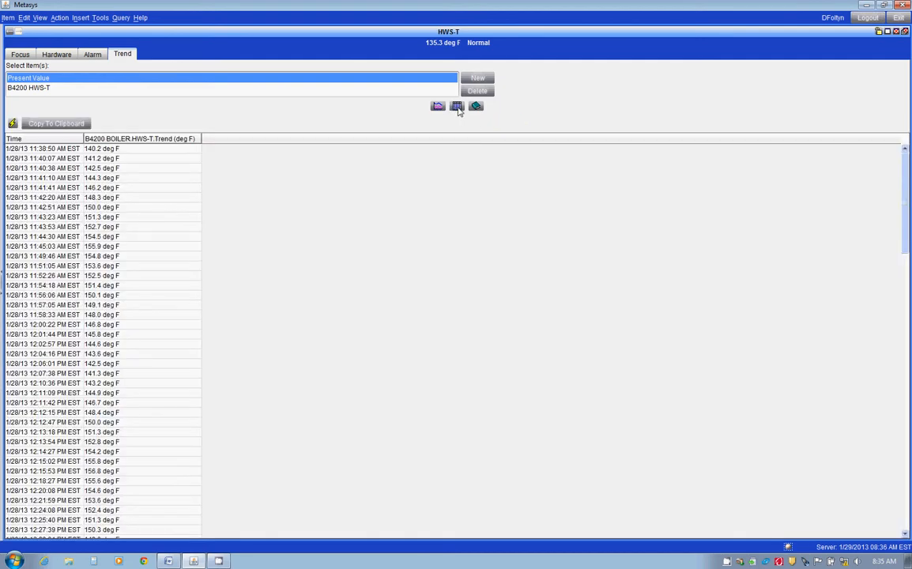
click(62, 307)
key(ctrl+a)
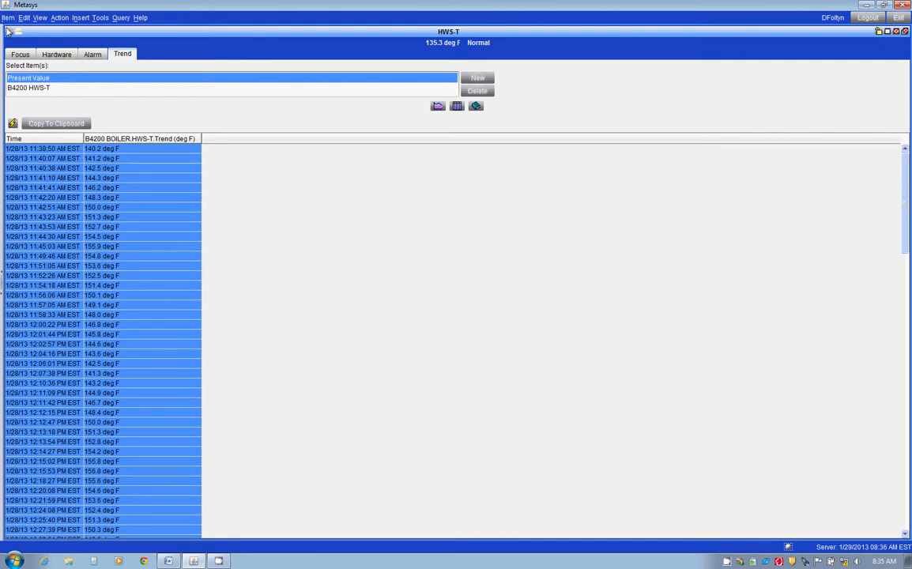
Return to the graphic, open the HWP-S pump status point, and start a new trend extension named B4200 HWP-S.
click(8, 31)
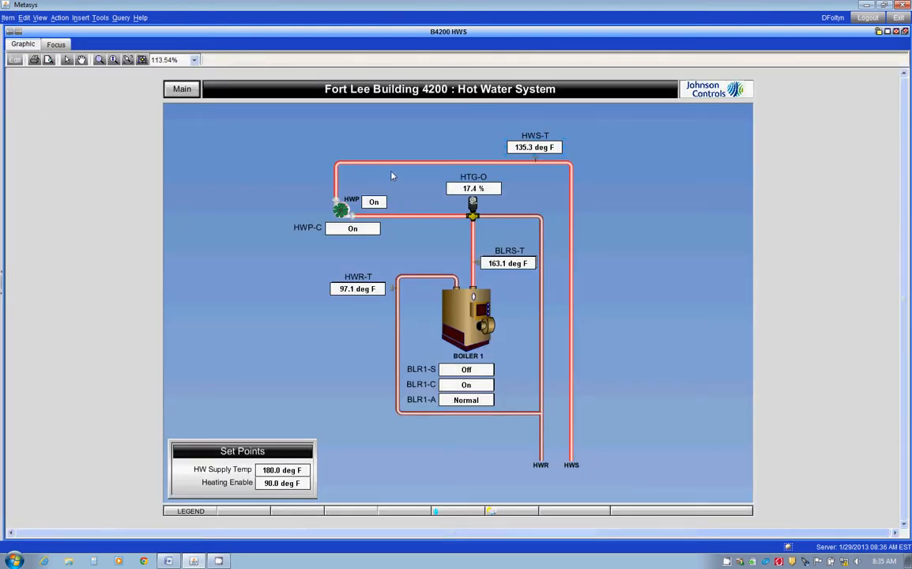
click(409, 211)
right_click(424, 34)
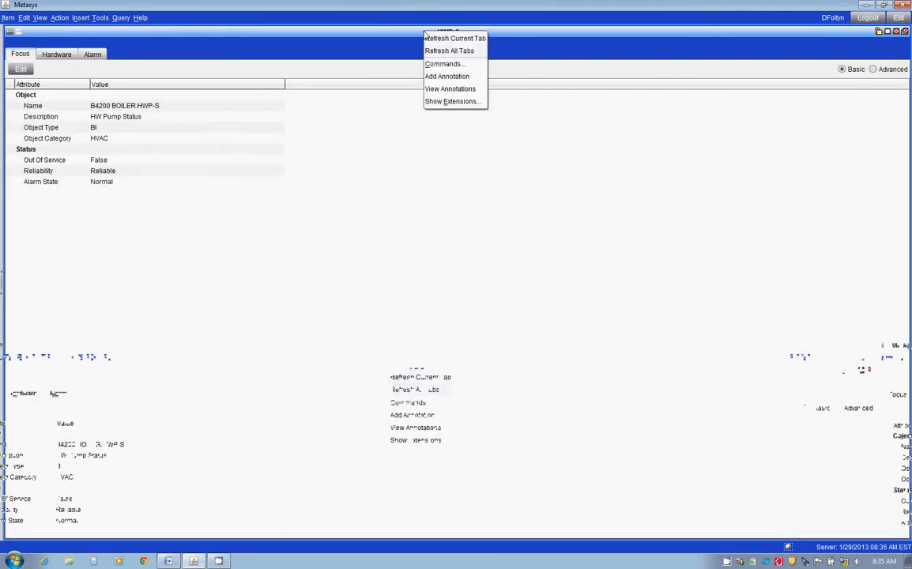
click(457, 104)
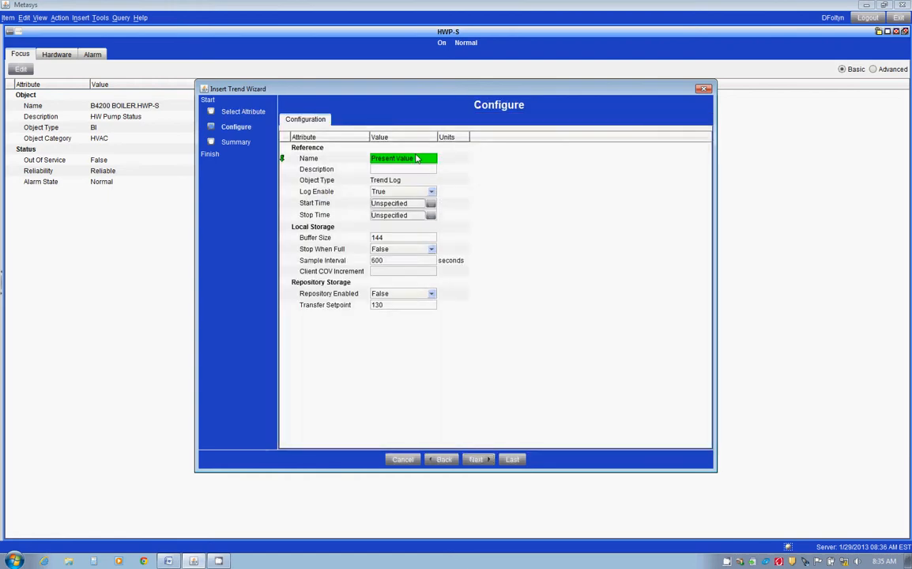
triple_click(417, 158)
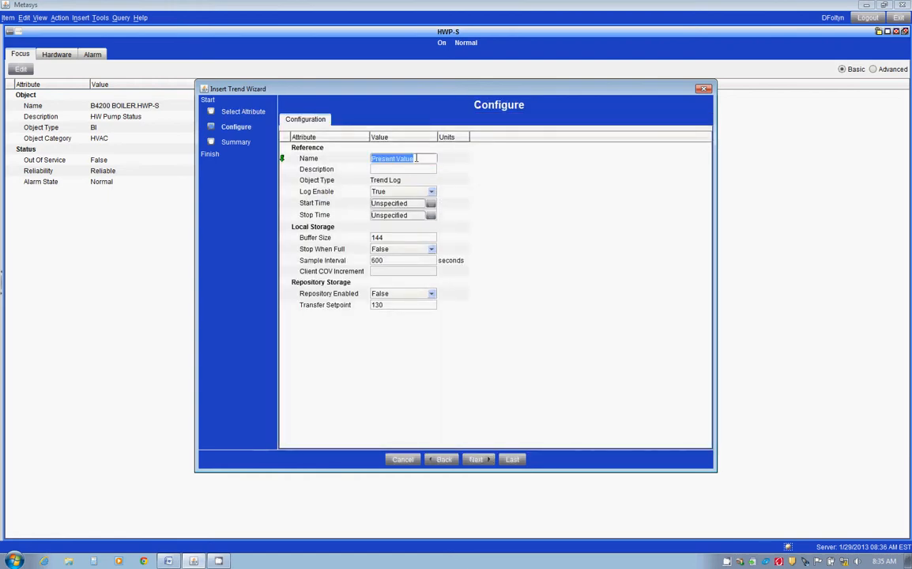
text(B4200 HWP-S)
Set the pump status trend's sample interval to 0 seconds, Client COV Increment to 1, and buffer size to 20.
double_click(404, 261)
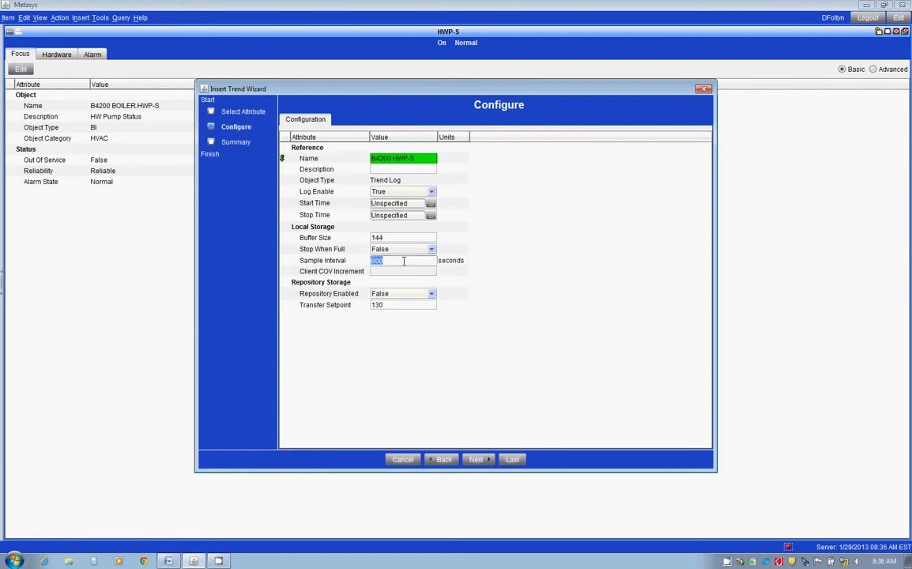
text(0)
key(Tab)
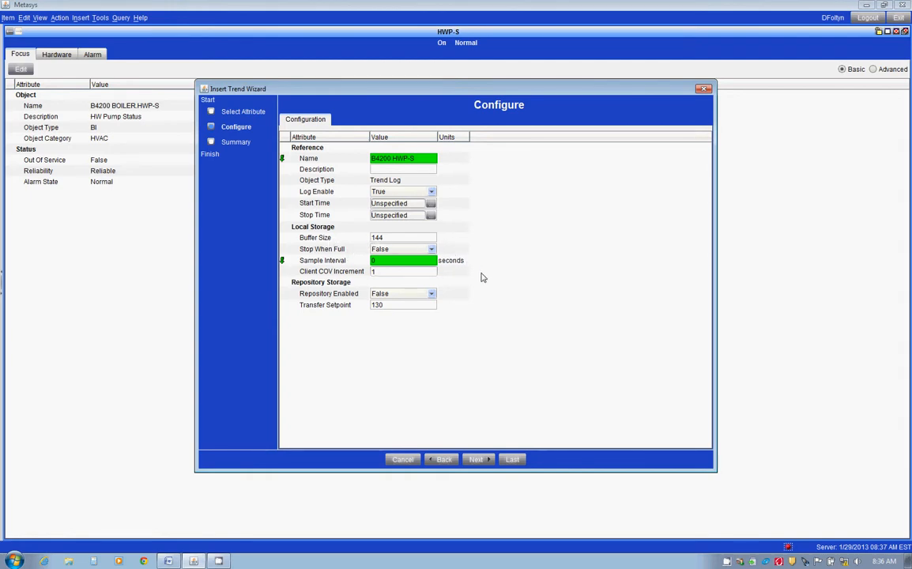
drag(391, 238, 365, 236)
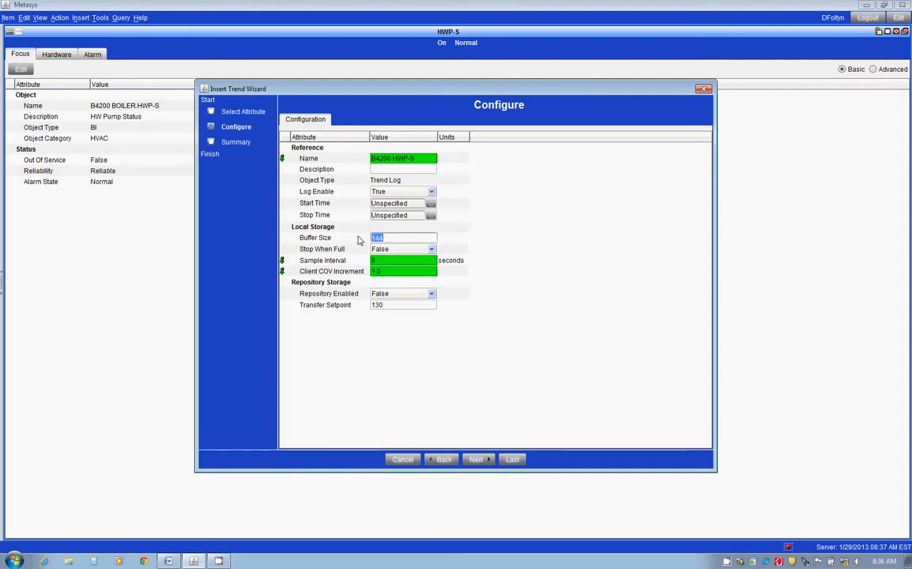
text(20)
Set Repository Enabled to True with a transfer setpoint of 10, and switch Repository Enabled back to False.
click(431, 294)
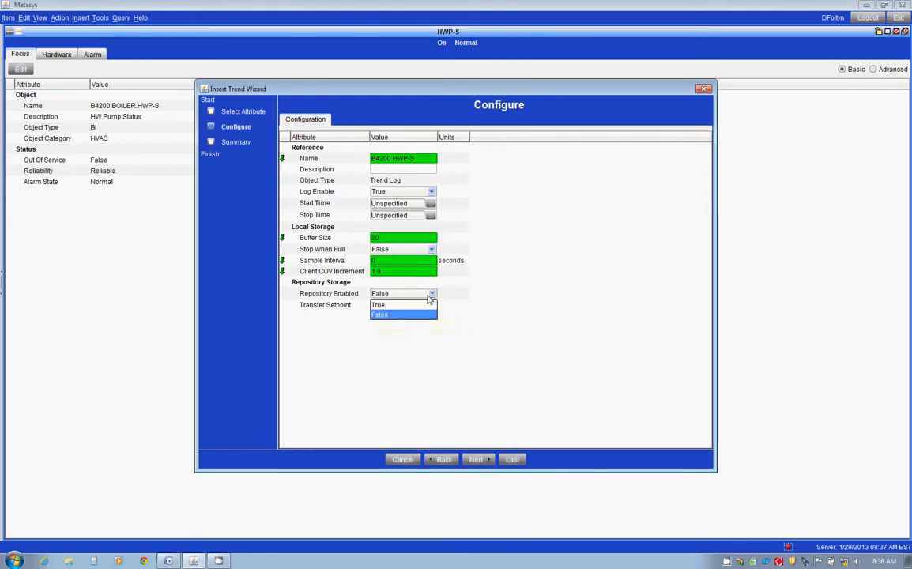
click(388, 307)
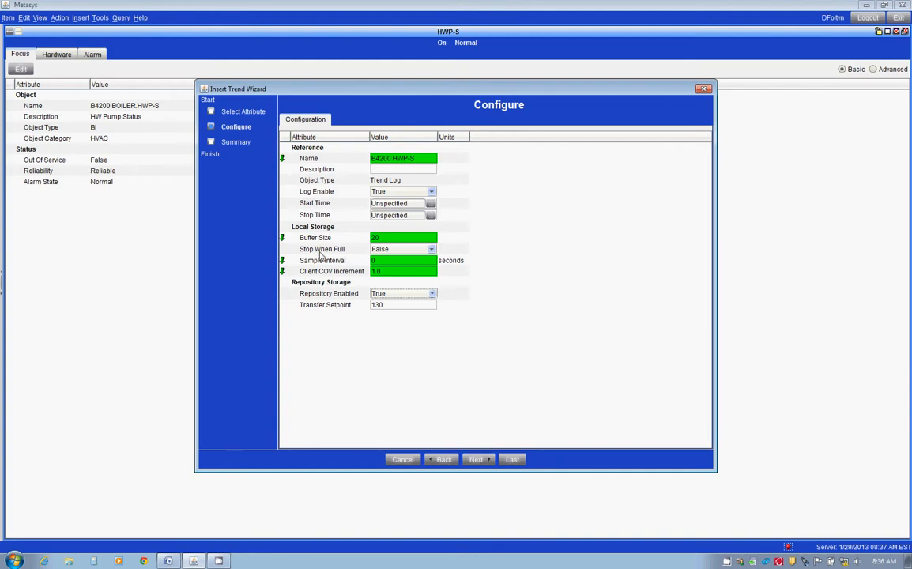
click(387, 305)
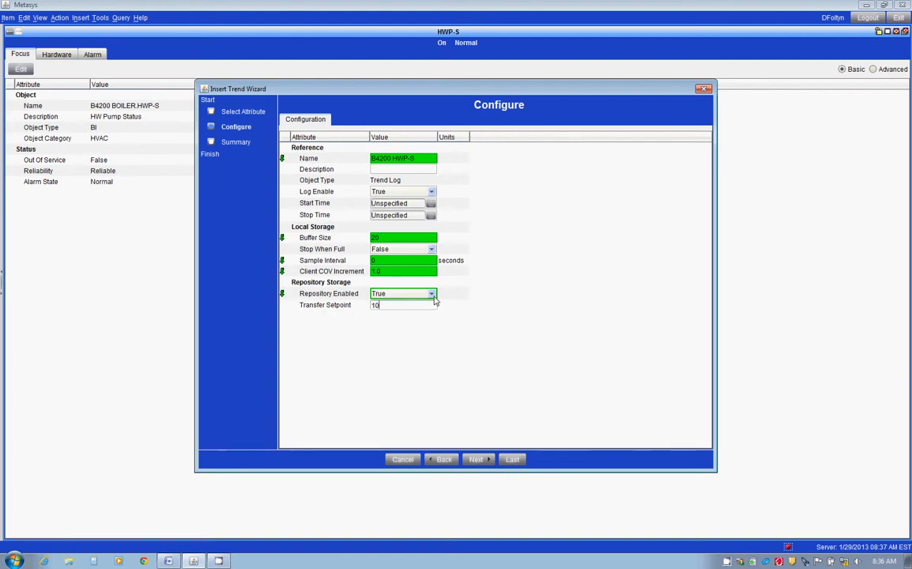
click(387, 293)
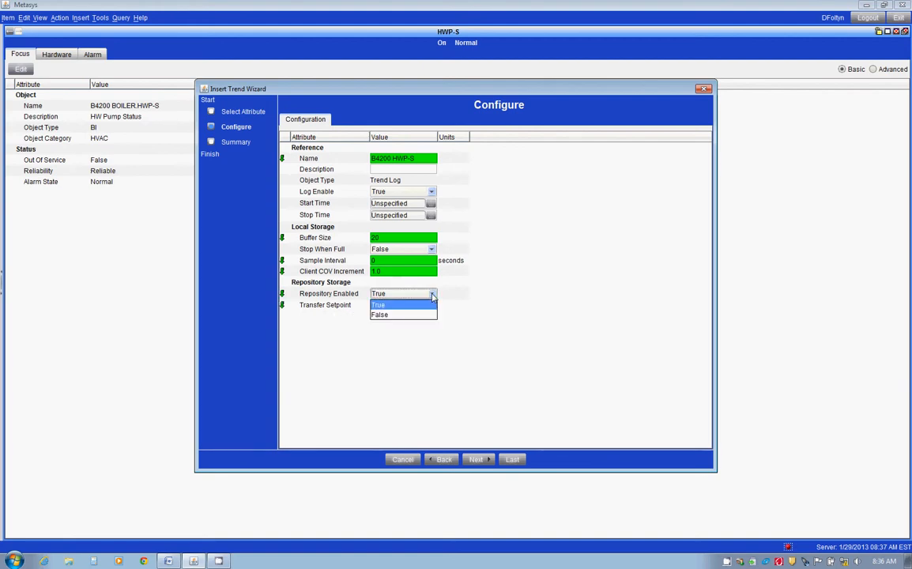
click(384, 315)
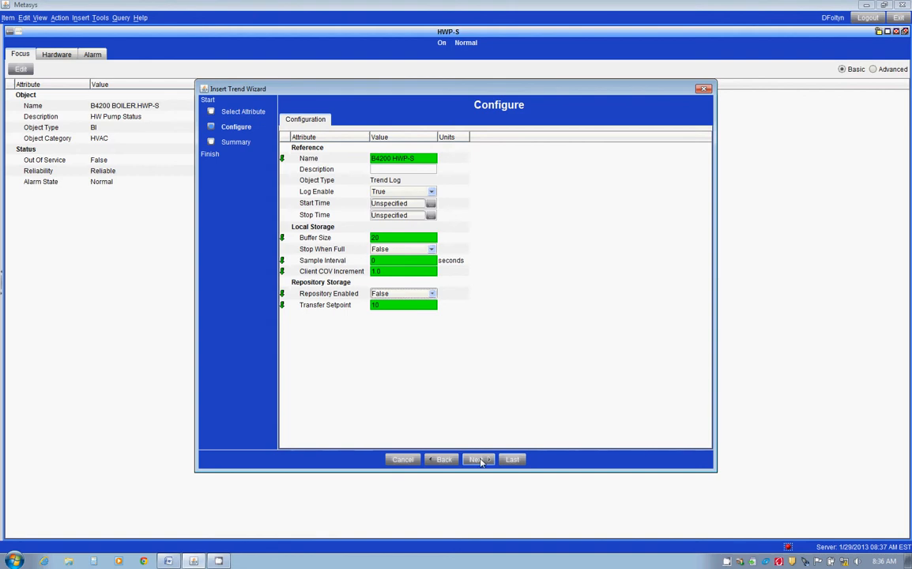
Finish creating the B4200 HWP-S trend and close the Extension Wizard.
click(479, 462)
click(511, 460)
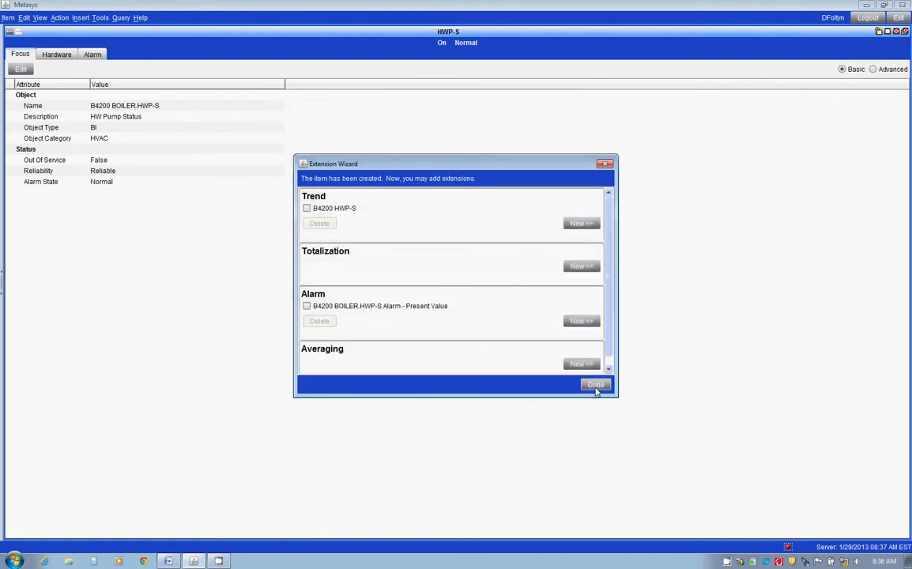
click(595, 385)
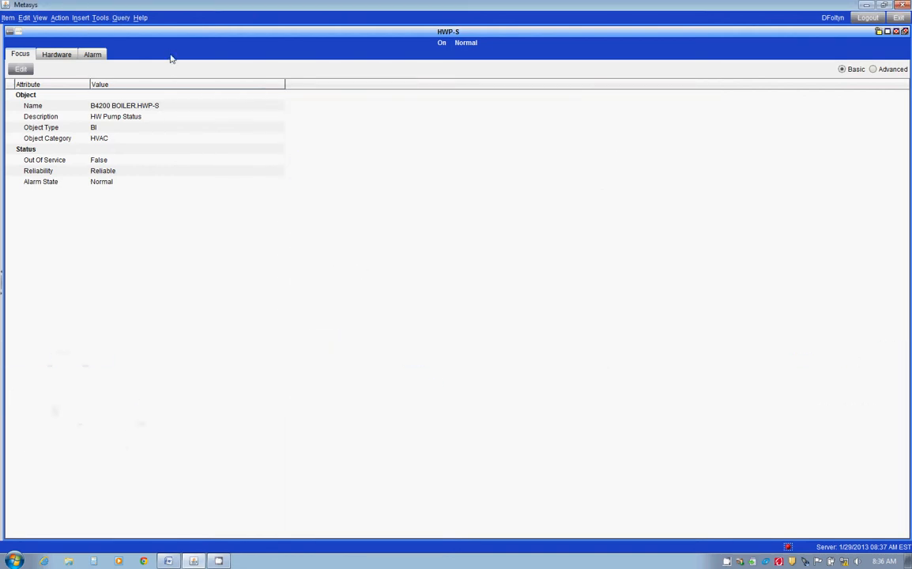
Refresh all tabs of the HWP-S point and display its new B4200 HWP-S trend.
right_click(405, 37)
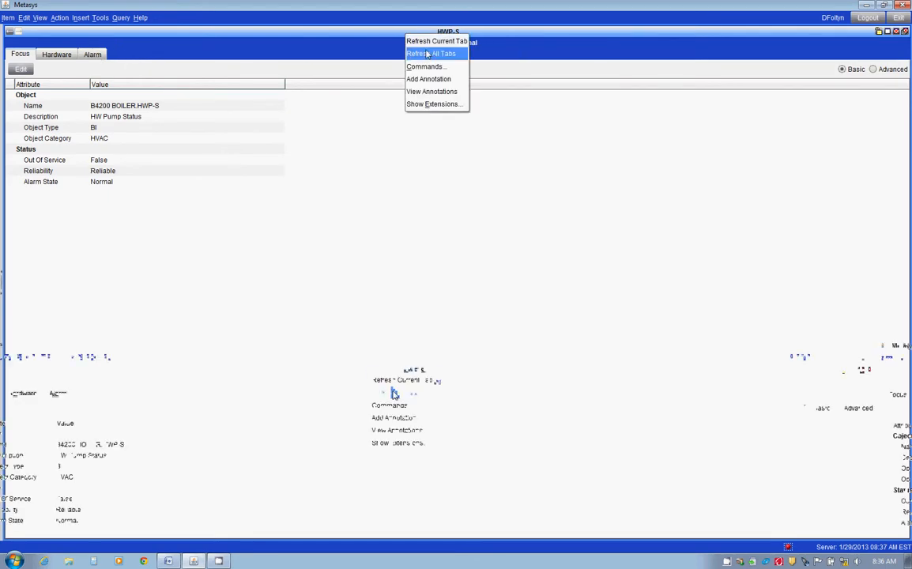
click(428, 54)
click(121, 55)
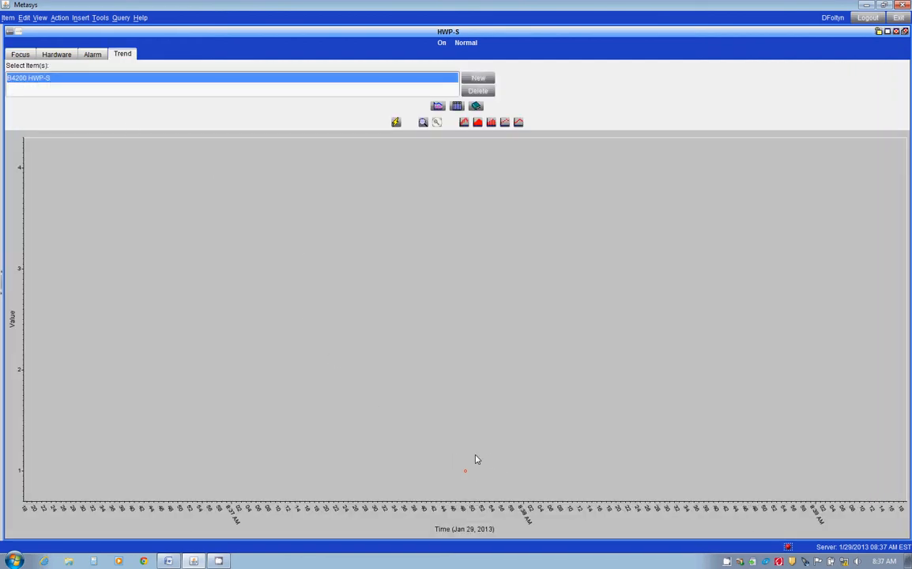
Switch to the open Word document.
click(170, 561)
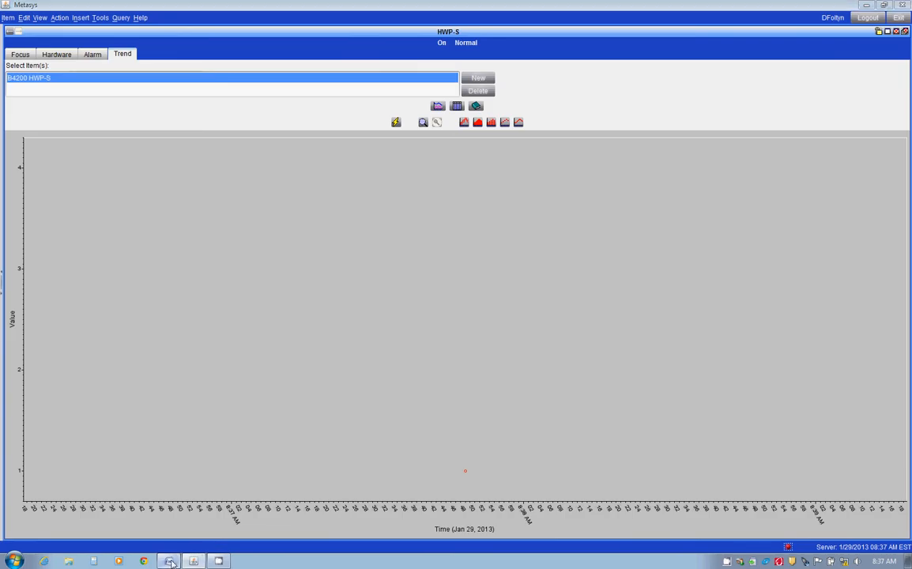